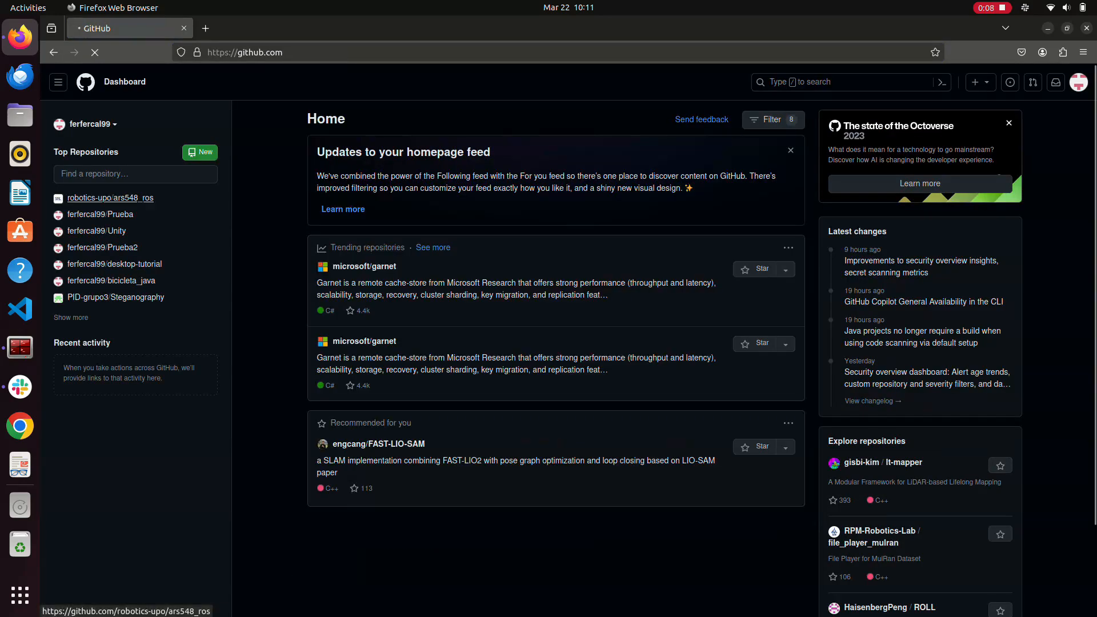
Copy the ars548_ros HTTPS clone URL from GitHub and bring up a Terminator terminal
{"action": "left_click", "coordinate": [109, 197]}
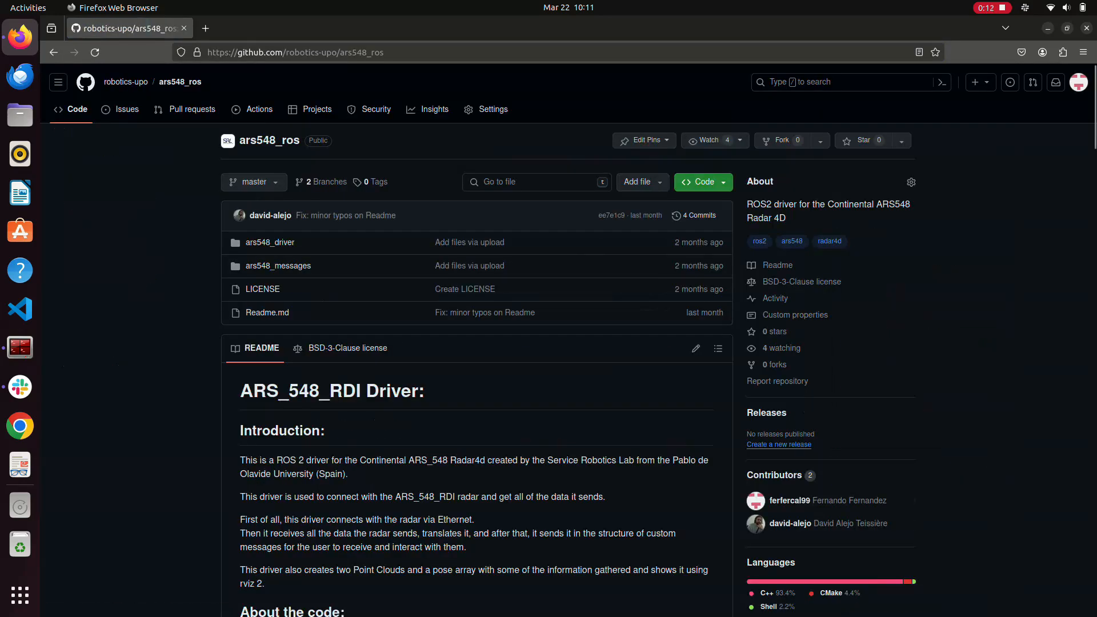
{"action": "left_click", "coordinate": [703, 180]}
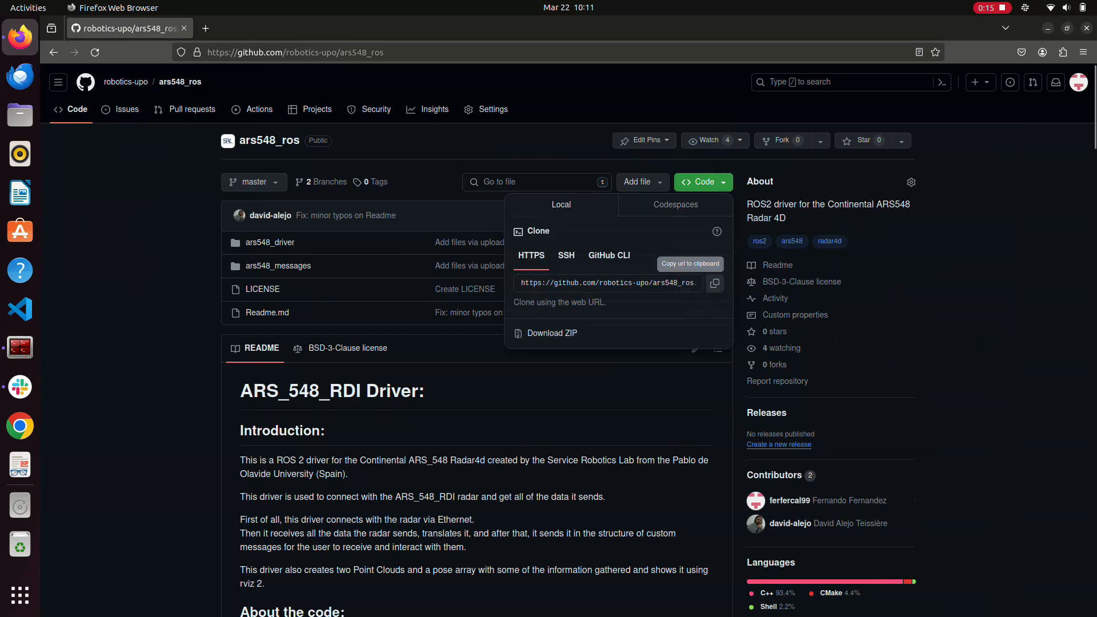
{"action": "left_click", "coordinate": [714, 283]}
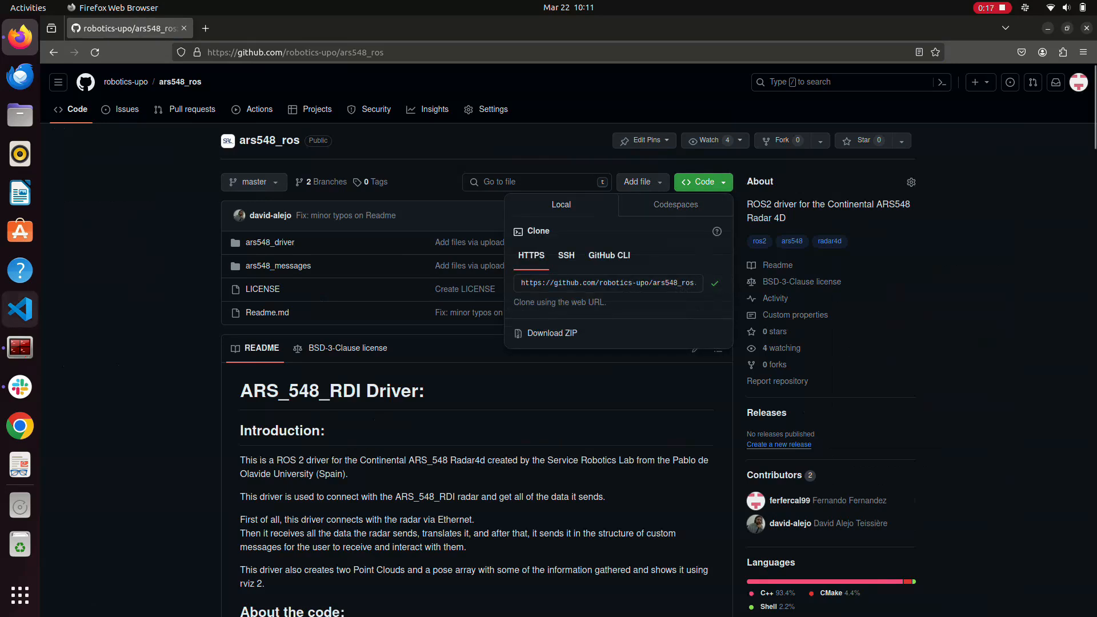
{"action": "left_click", "coordinate": [19, 346]}
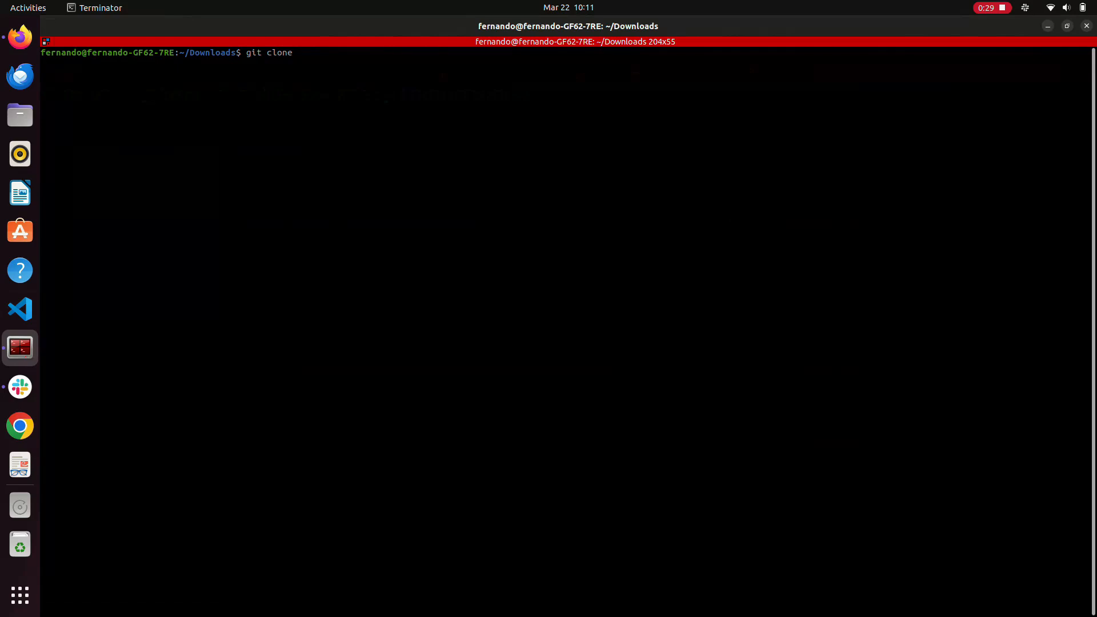
Paste the ars548_ros clone URL after git clone in the terminal
{"action": "right_click", "coordinate": [443, 174]}
{"action": "left_click", "coordinate": [480, 199]}
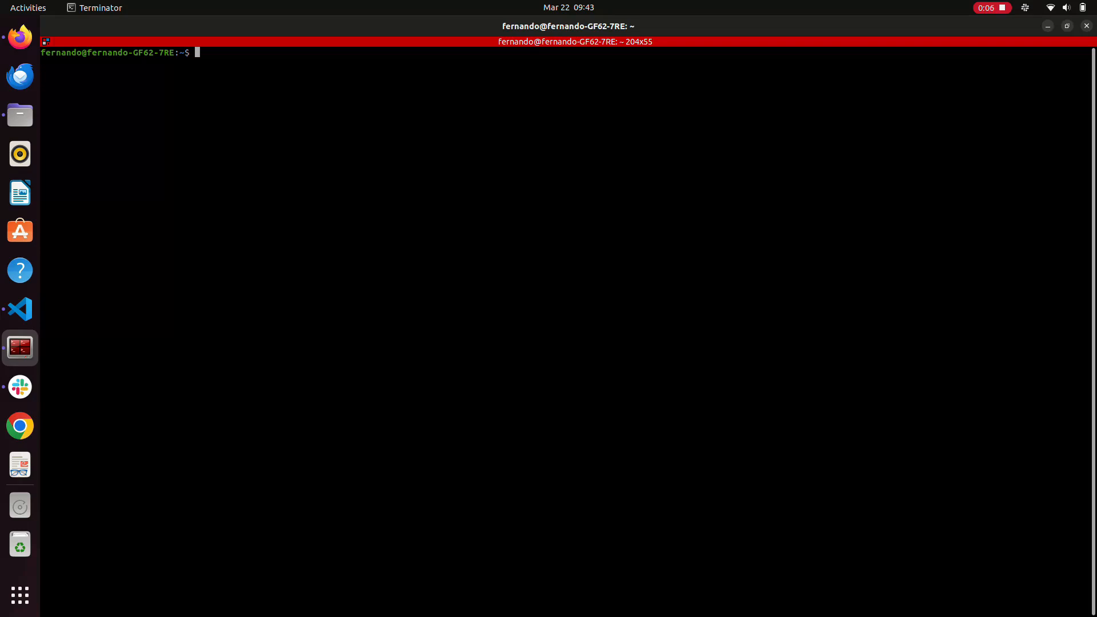
Connect the wired network from the system menu and go to its Wired Settings
{"action": "left_click", "coordinate": [1066, 6]}
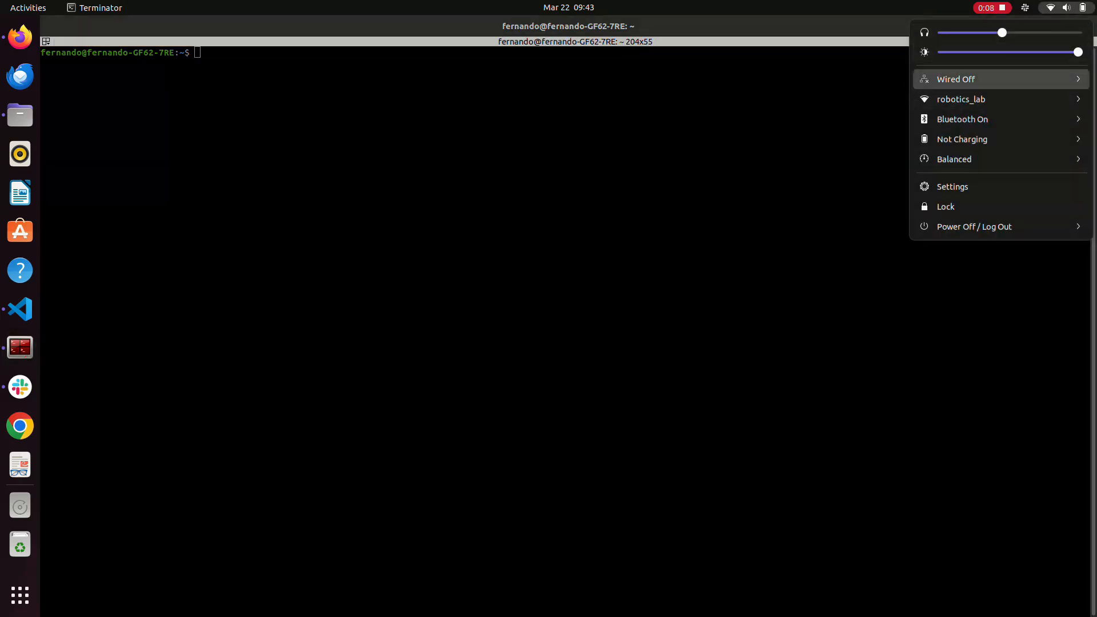
{"action": "left_click", "coordinate": [999, 79]}
{"action": "left_click", "coordinate": [953, 98]}
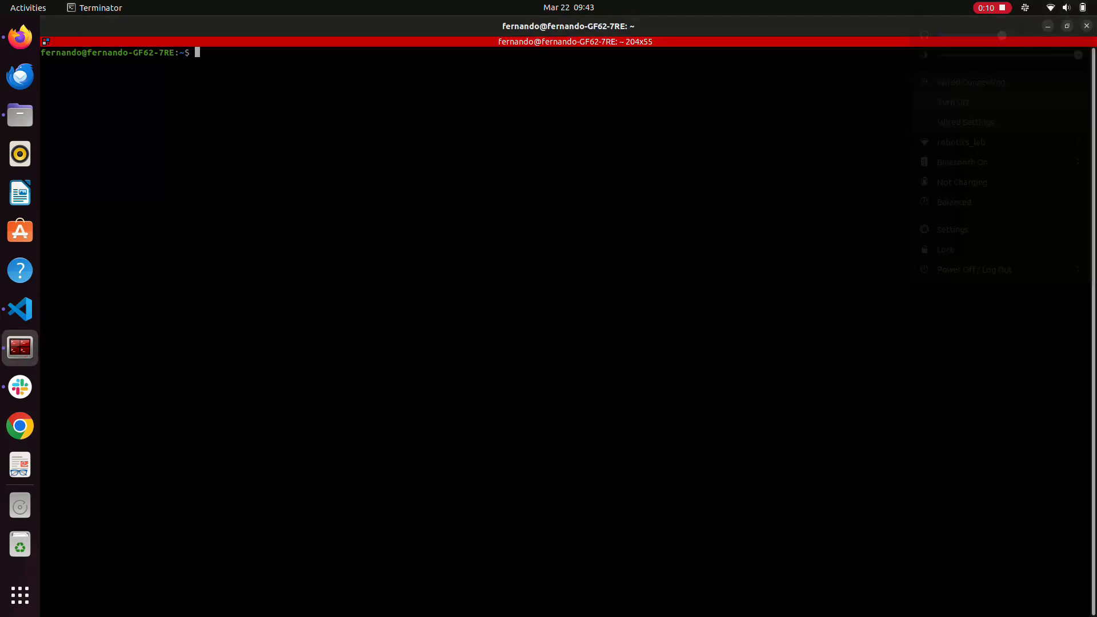
{"action": "left_click", "coordinate": [1066, 7]}
{"action": "left_click", "coordinate": [998, 79]}
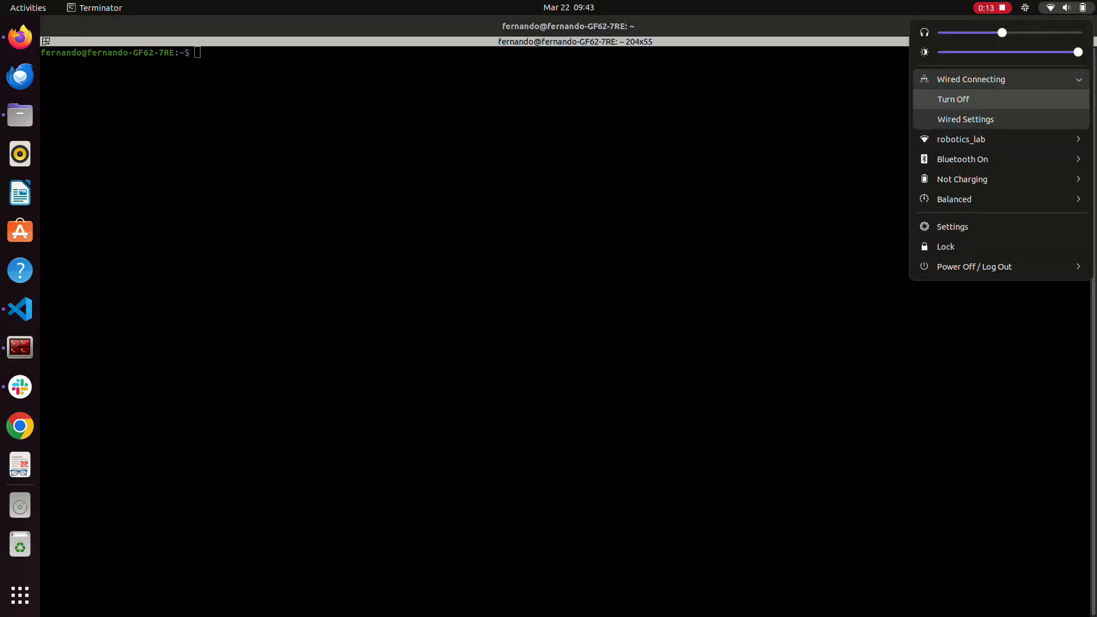
{"action": "left_click", "coordinate": [961, 119]}
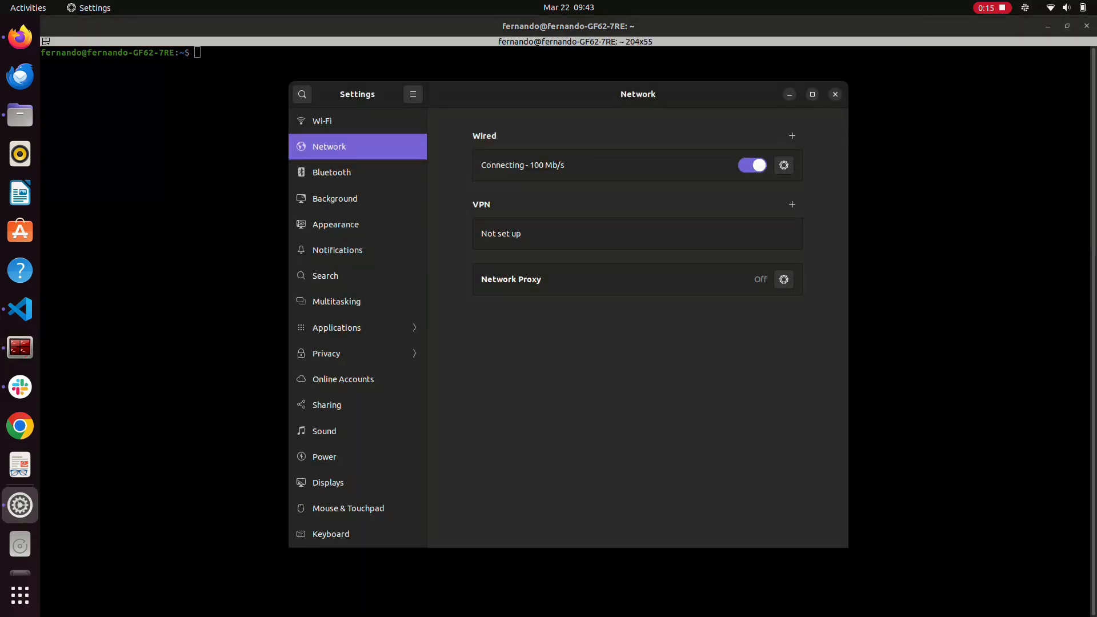
In the wired profile, select hardware address 30:9C:23:8D:81:F8 and untick Connect automatically
{"action": "left_click", "coordinate": [783, 165]}
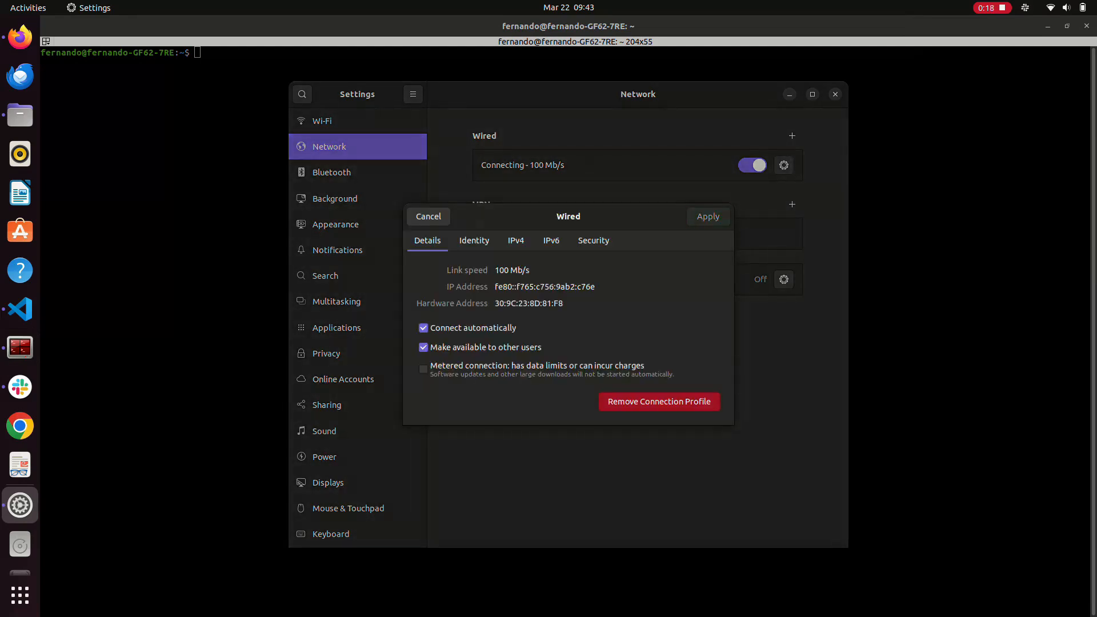
{"action": "triple_click", "coordinate": [535, 304]}
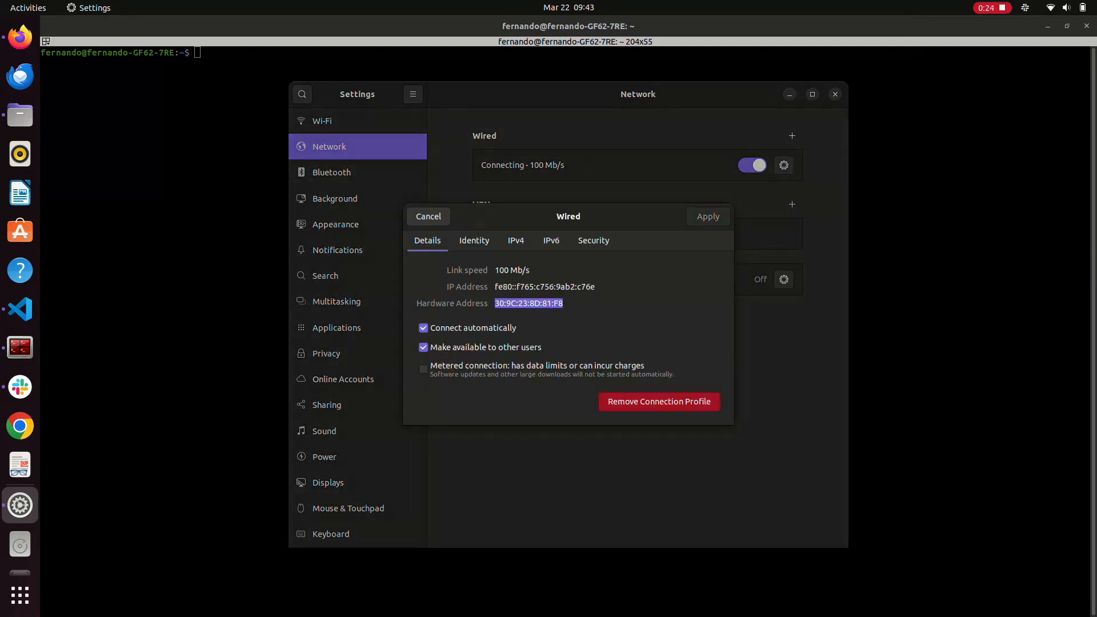
{"action": "left_click", "coordinate": [423, 327]}
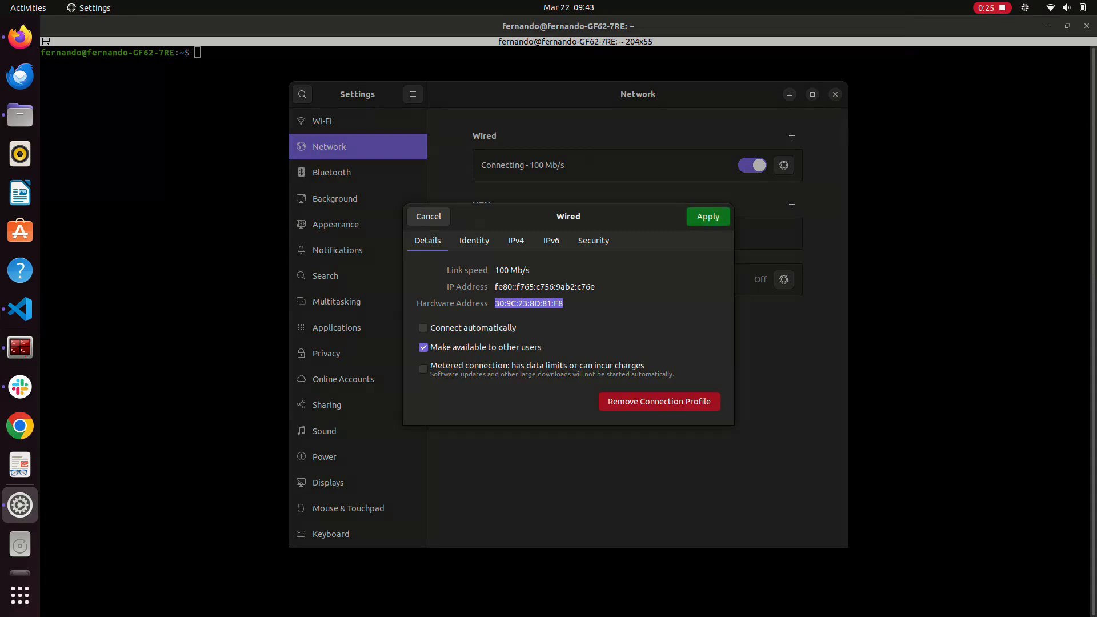
Apply the wired settings, close Settings and run nm-connection-editor from the terminal
{"action": "left_click", "coordinate": [708, 216]}
{"action": "left_click", "coordinate": [835, 93]}
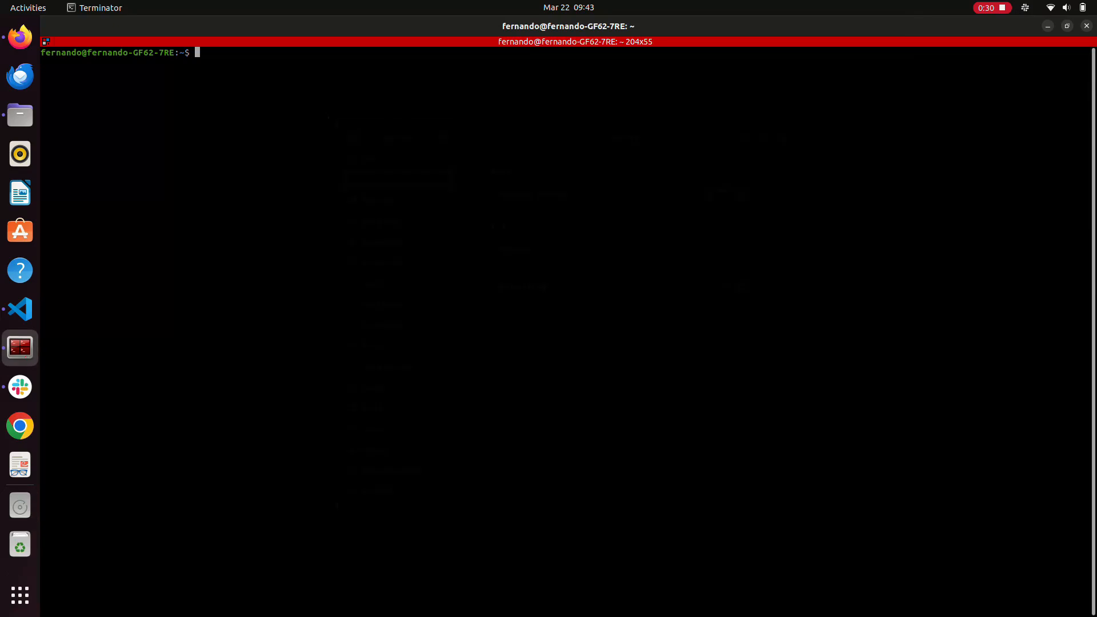
{"action": "type", "text": "nm-"}
{"action": "type", "text": "con"}
{"action": "key", "text": "Tab"}
{"action": "key", "text": "Return"}
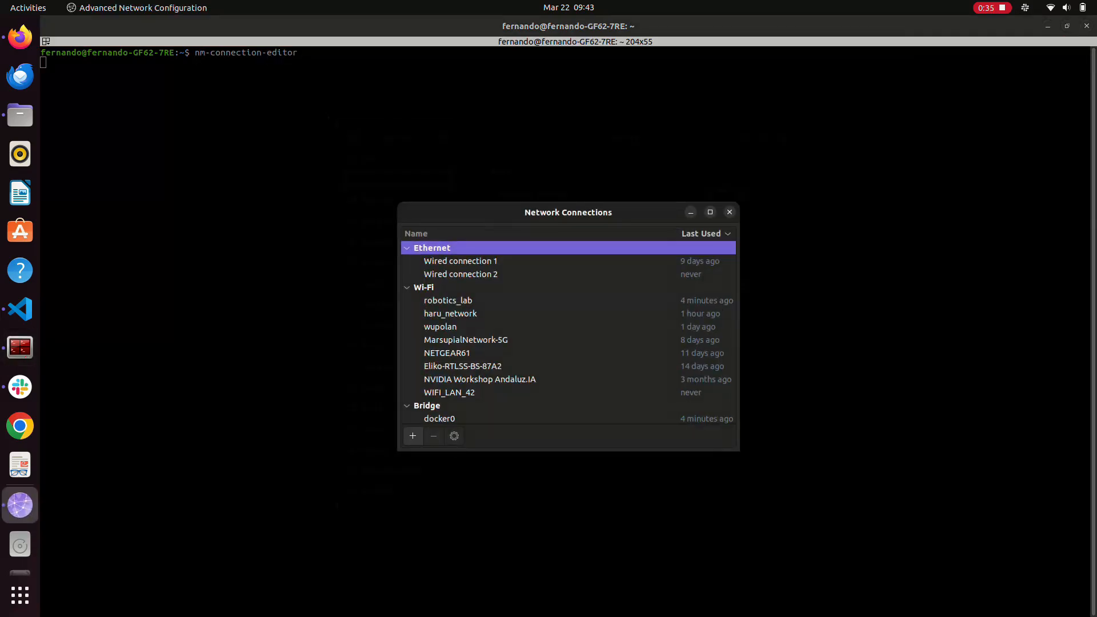
Create a new connection of type VLAN in Network Connections
{"action": "left_click", "coordinate": [413, 436]}
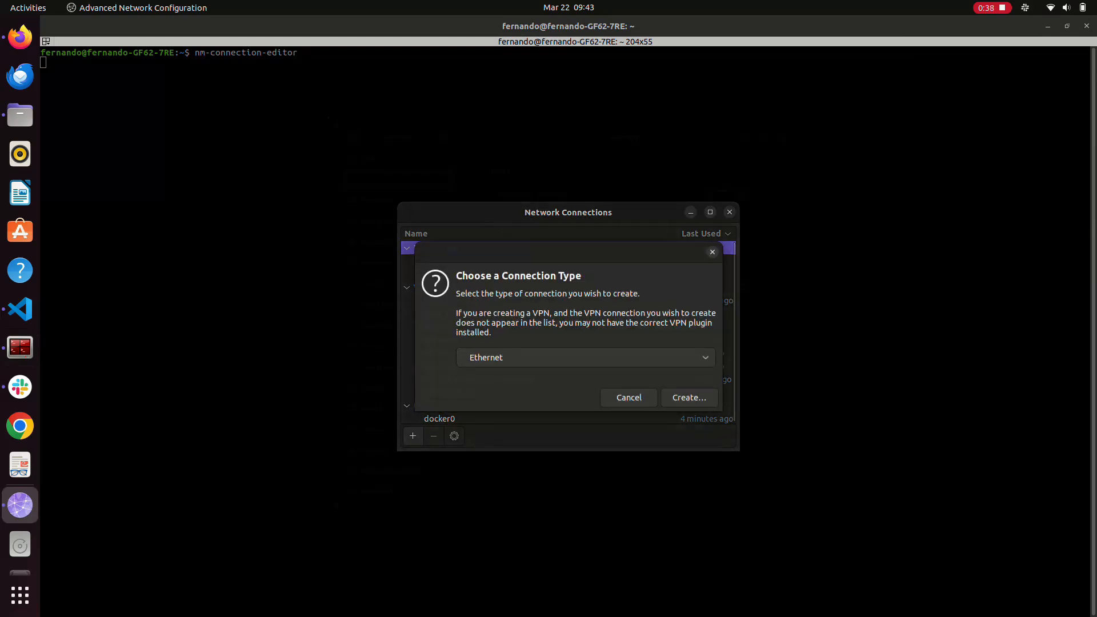
{"action": "left_click", "coordinate": [561, 357]}
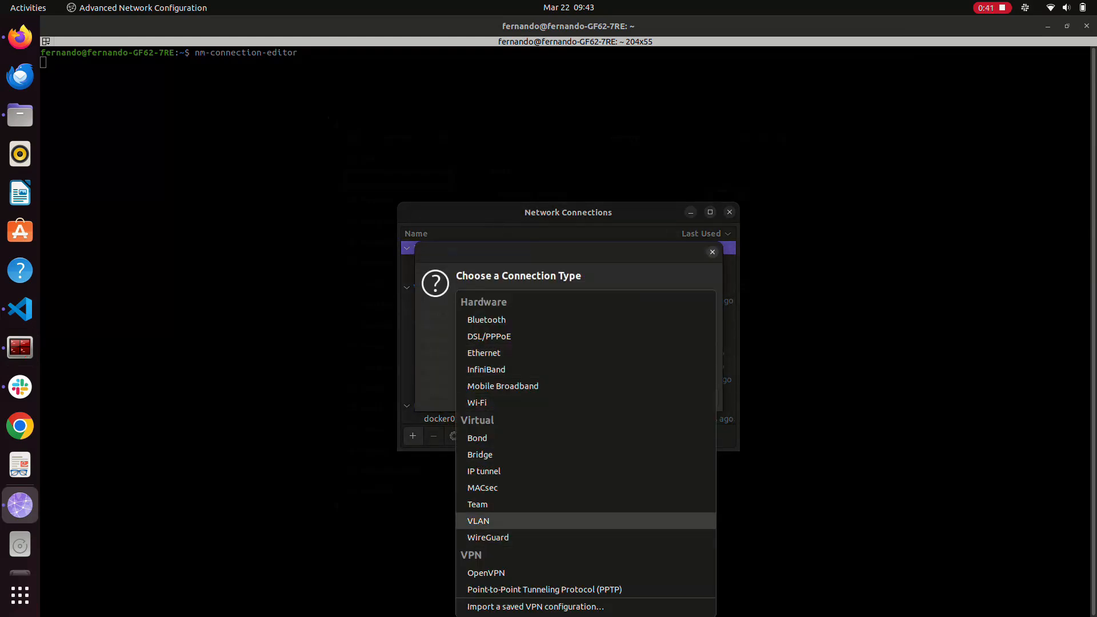
{"action": "left_click", "coordinate": [585, 520]}
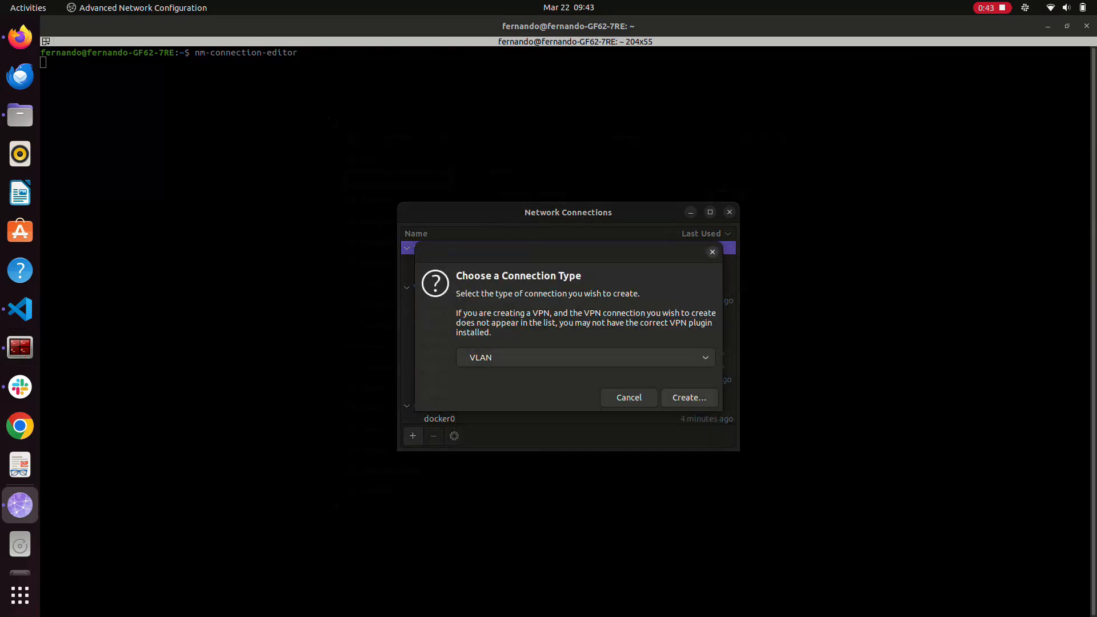
{"action": "left_click", "coordinate": [689, 397]}
Set the VLAN parent interface to enp3s0 and clear the VLAN id for a new value
{"action": "left_click", "coordinate": [601, 246]}
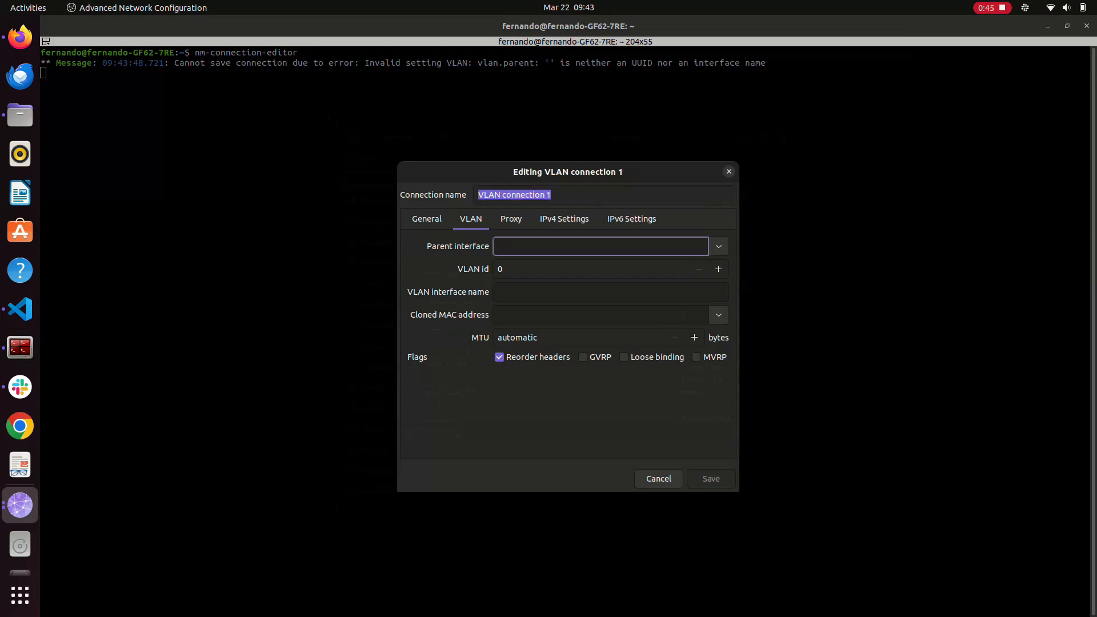
{"action": "left_click", "coordinate": [718, 246]}
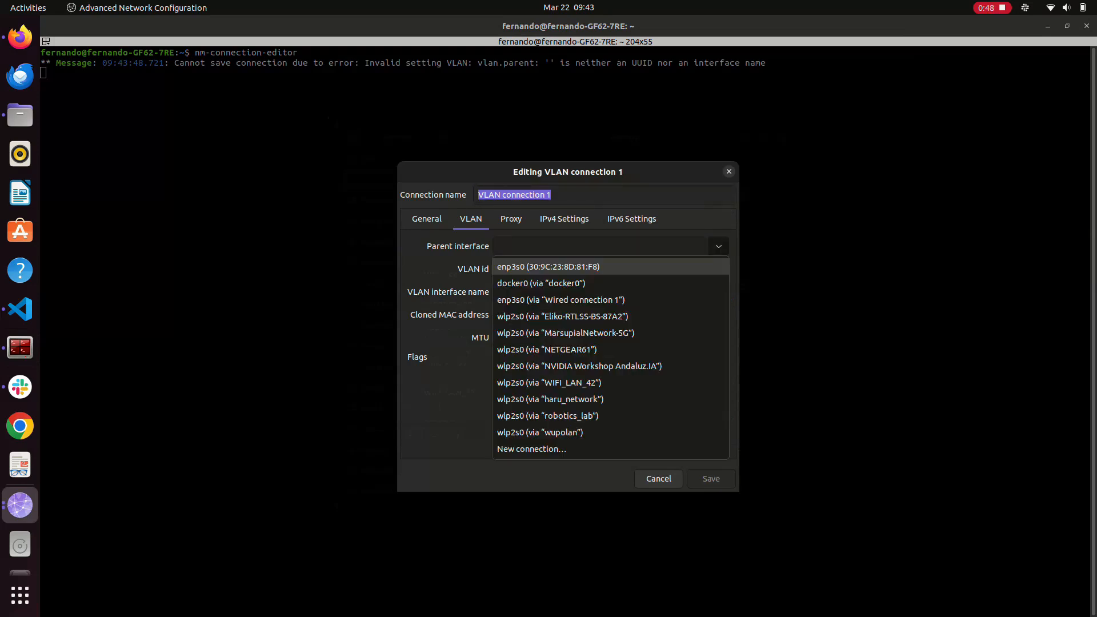
{"action": "left_click", "coordinate": [548, 266]}
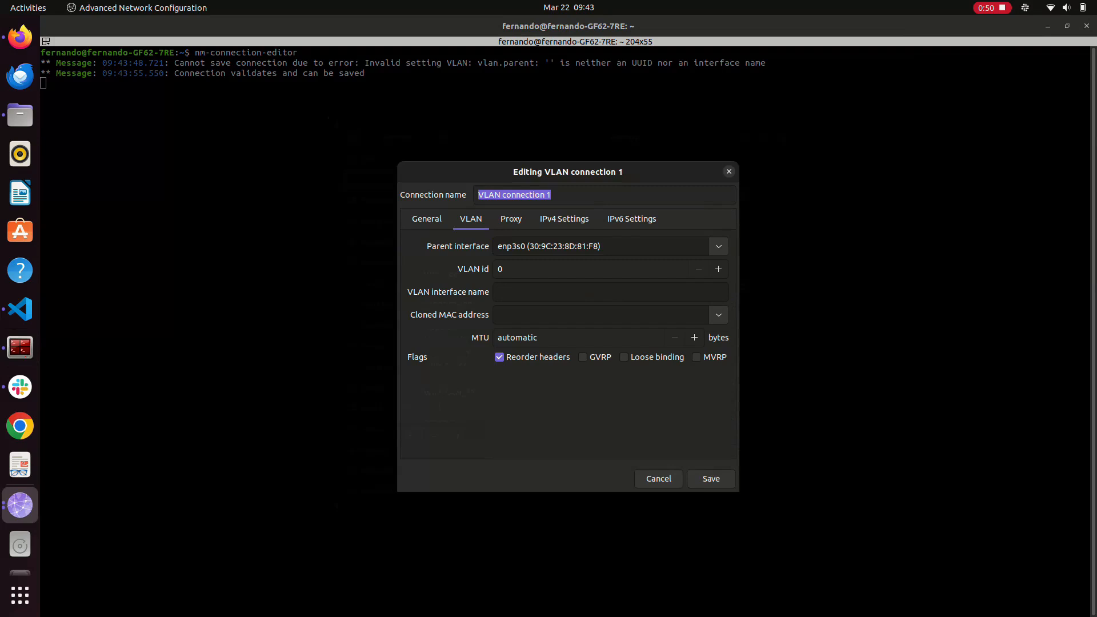
{"action": "left_click", "coordinate": [599, 268]}
{"action": "key", "text": "BackSpace"}
{"action": "type", "text": "19"}
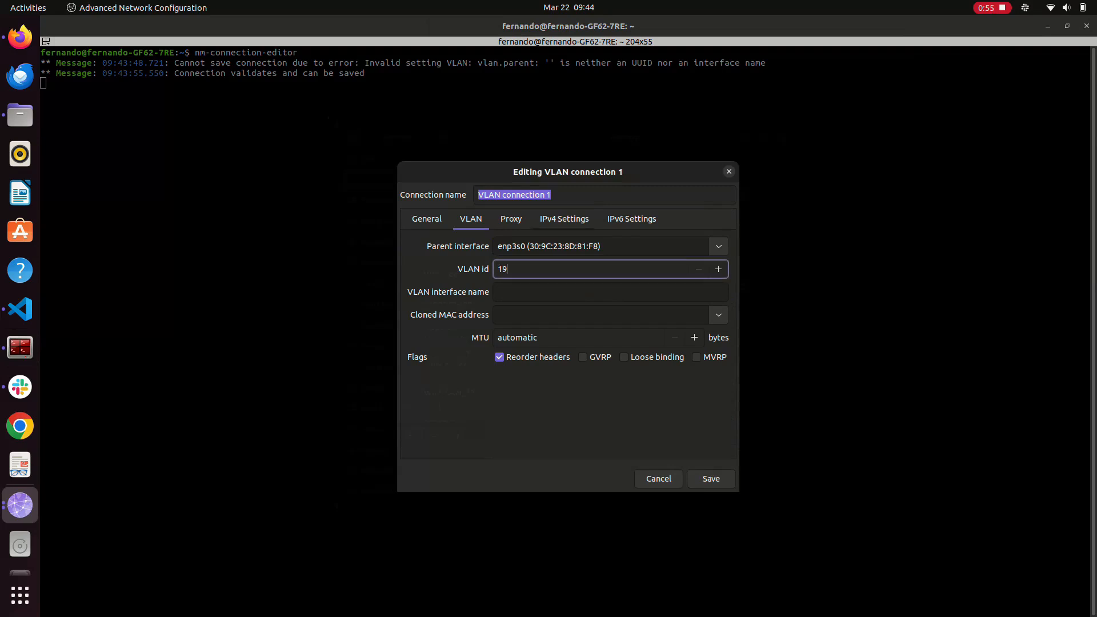
Give the VLAN manual IPv4 10.13.1.166, netmask 24, gateway 10.13.1.1, and save it
{"action": "left_click", "coordinate": [564, 218]}
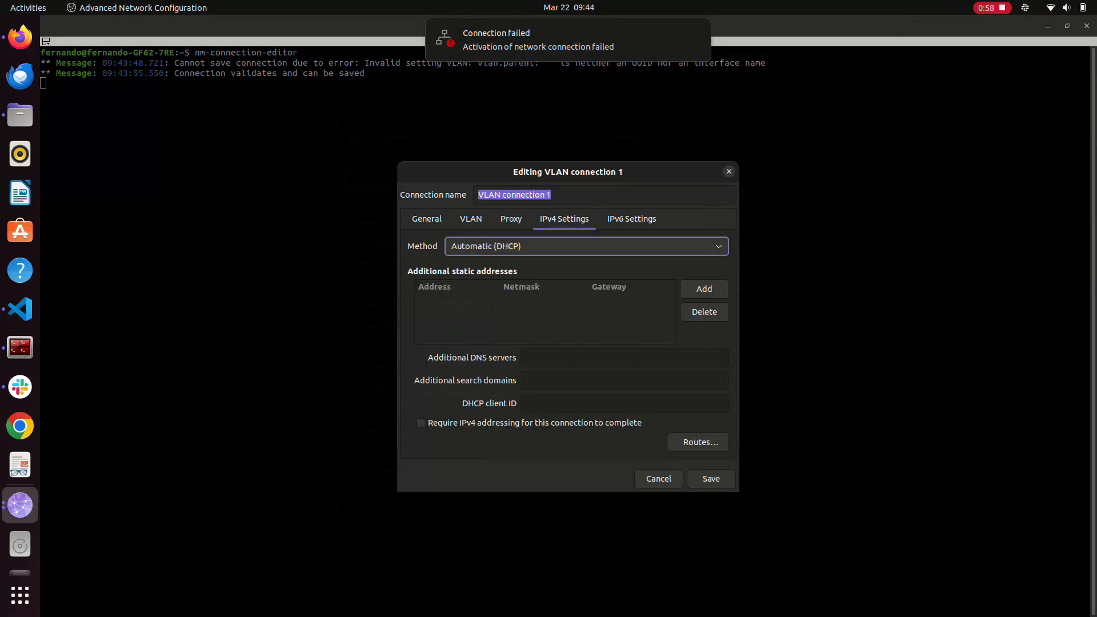
{"action": "key", "text": "space"}
{"action": "key", "text": "Down"}
{"action": "key", "text": "Return"}
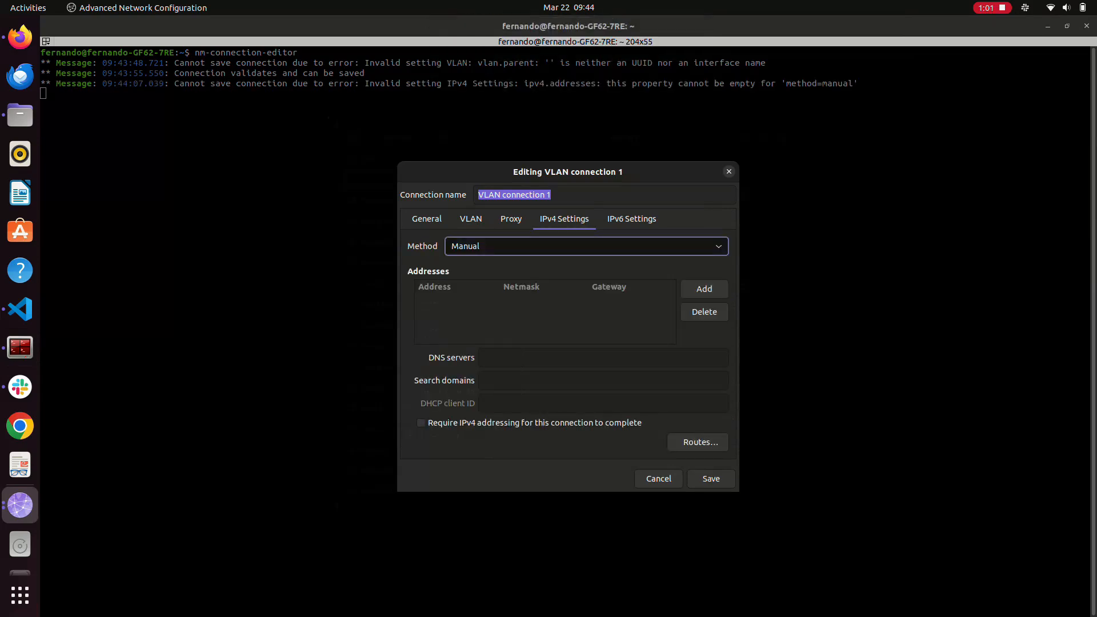
{"action": "key", "text": "Tab"}
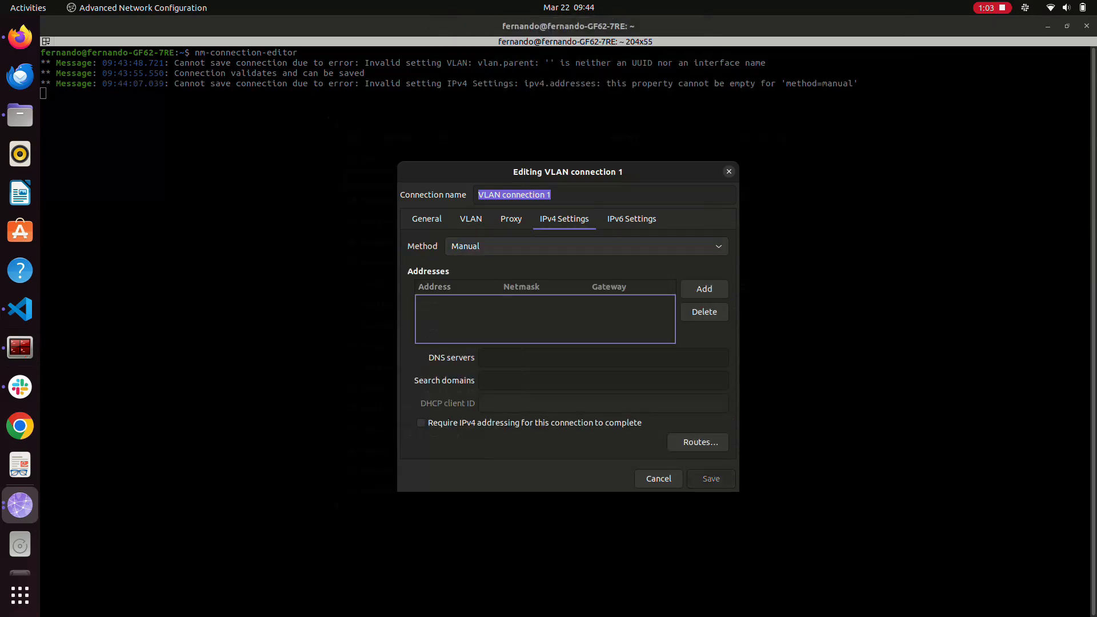
{"action": "key", "text": "Tab"}
{"action": "key", "text": "Return"}
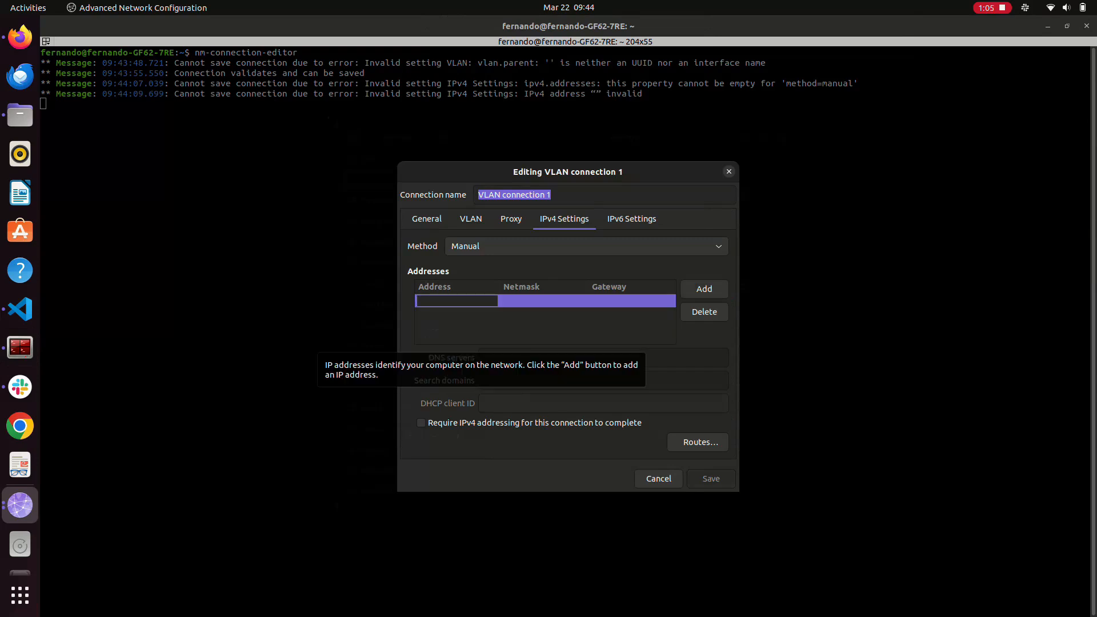
{"action": "type", "text": "10.1"}
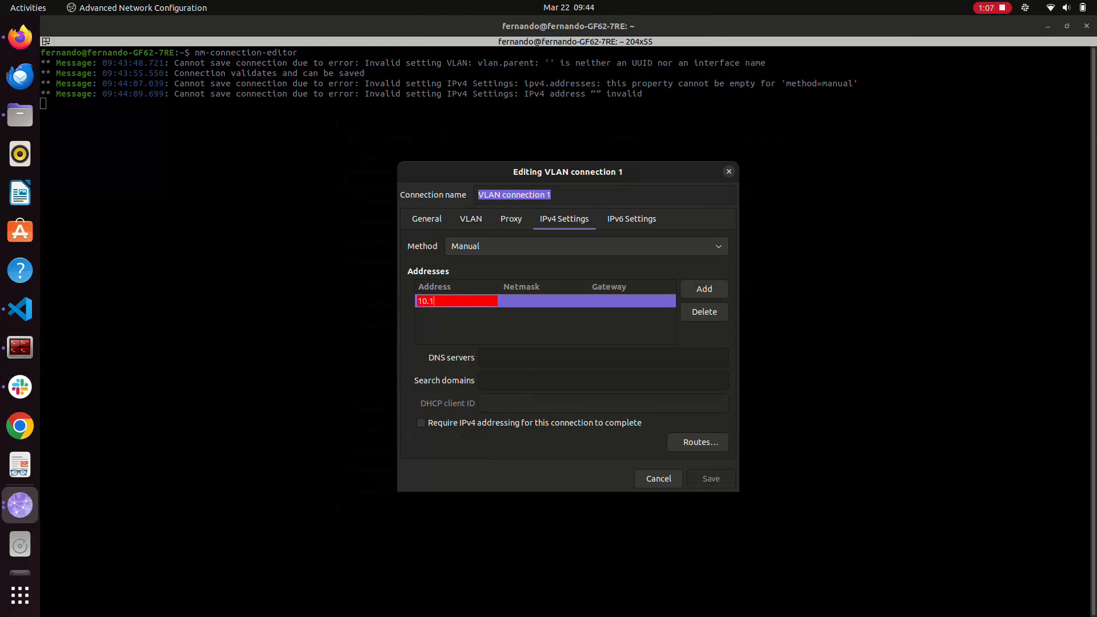
{"action": "type", "text": "3."}
{"action": "type", "text": "1"}
{"action": "type", "text": ".100"}
{"action": "key", "text": "Tab"}
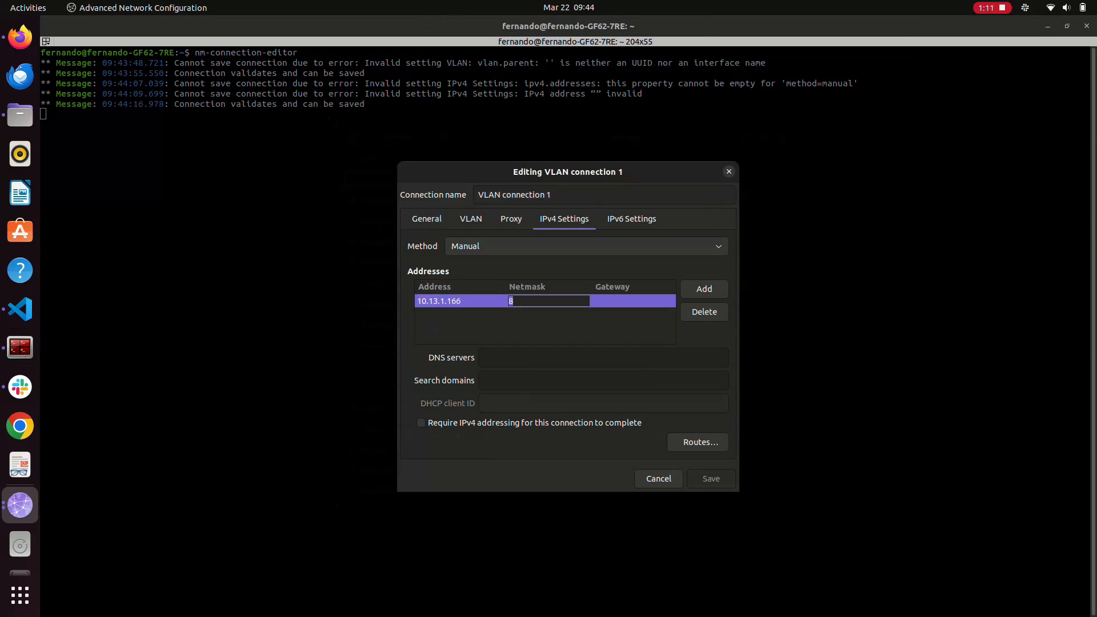
{"action": "type", "text": "24"}
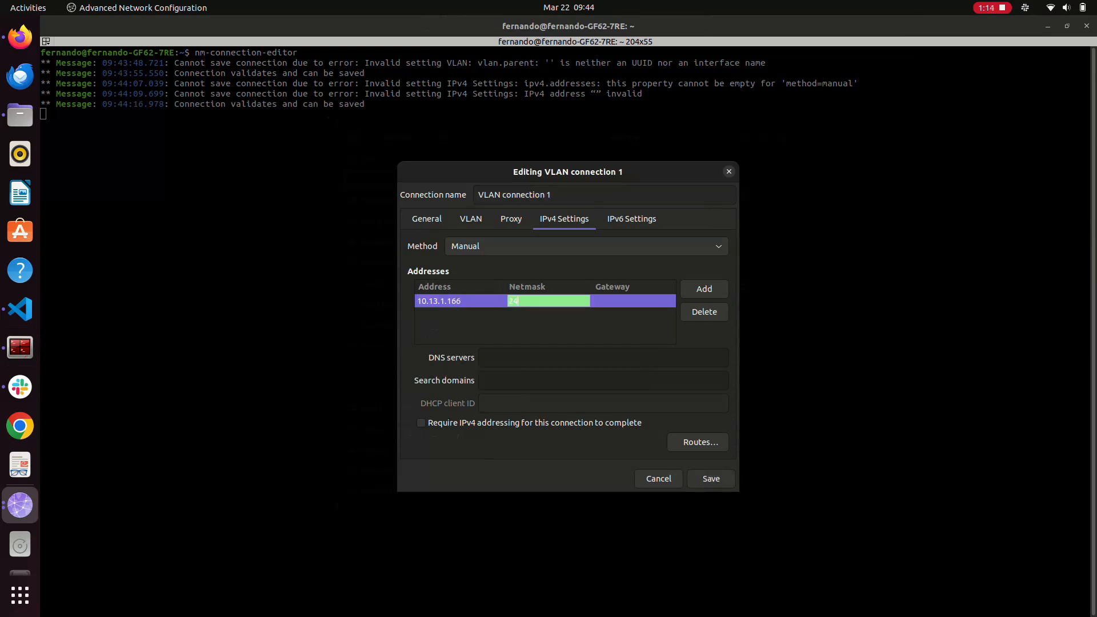
{"action": "key", "text": "Tab"}
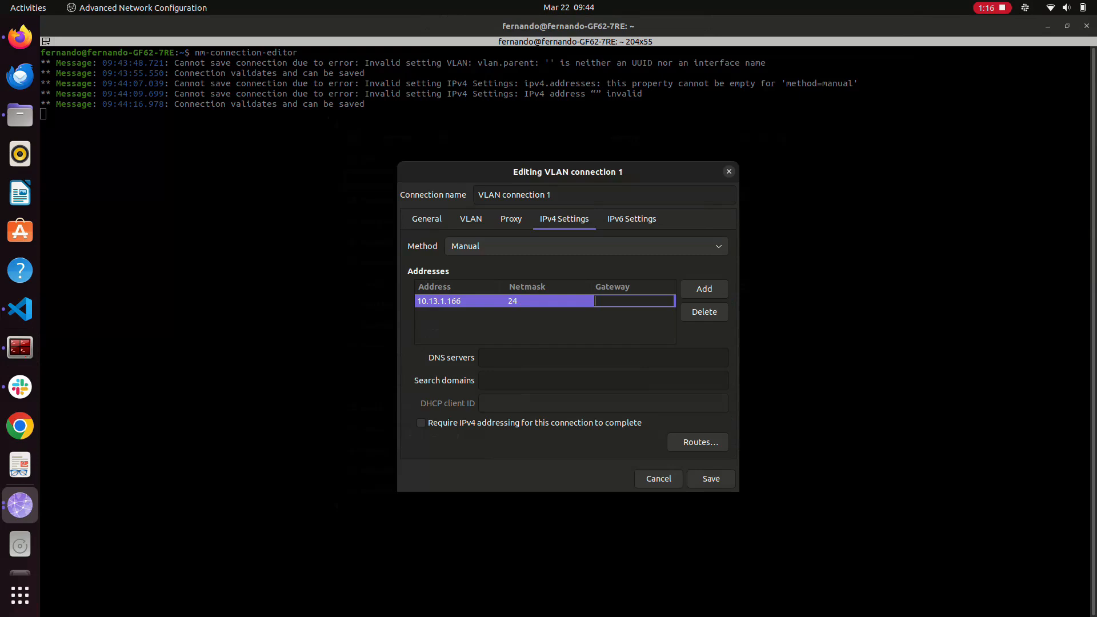
{"action": "type", "text": "10."}
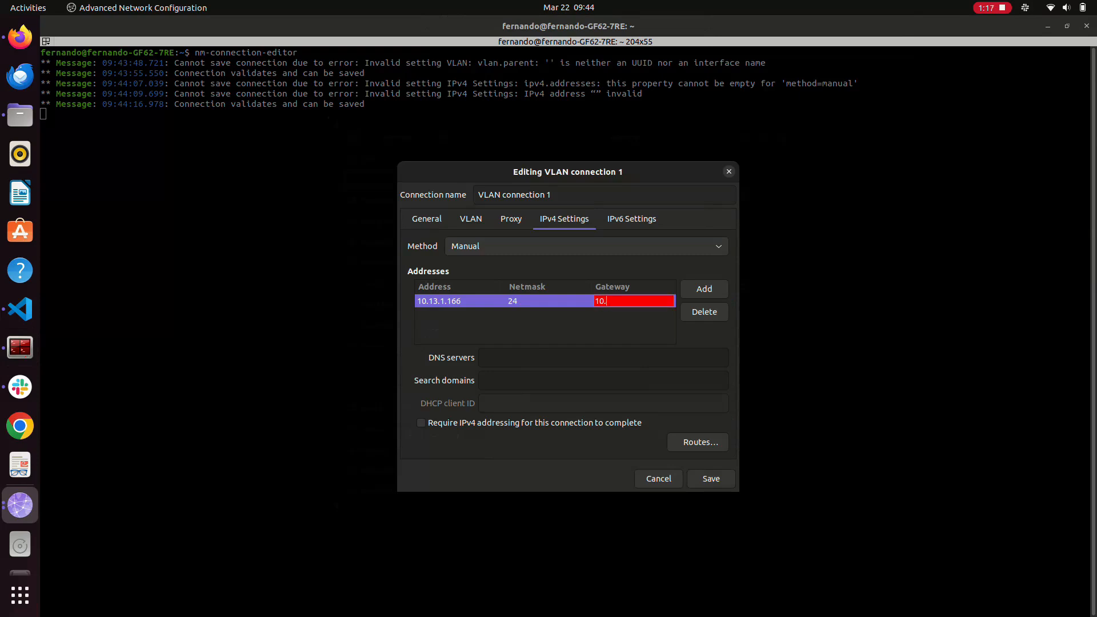
{"action": "type", "text": "13.1"}
{"action": "type", "text": ".1"}
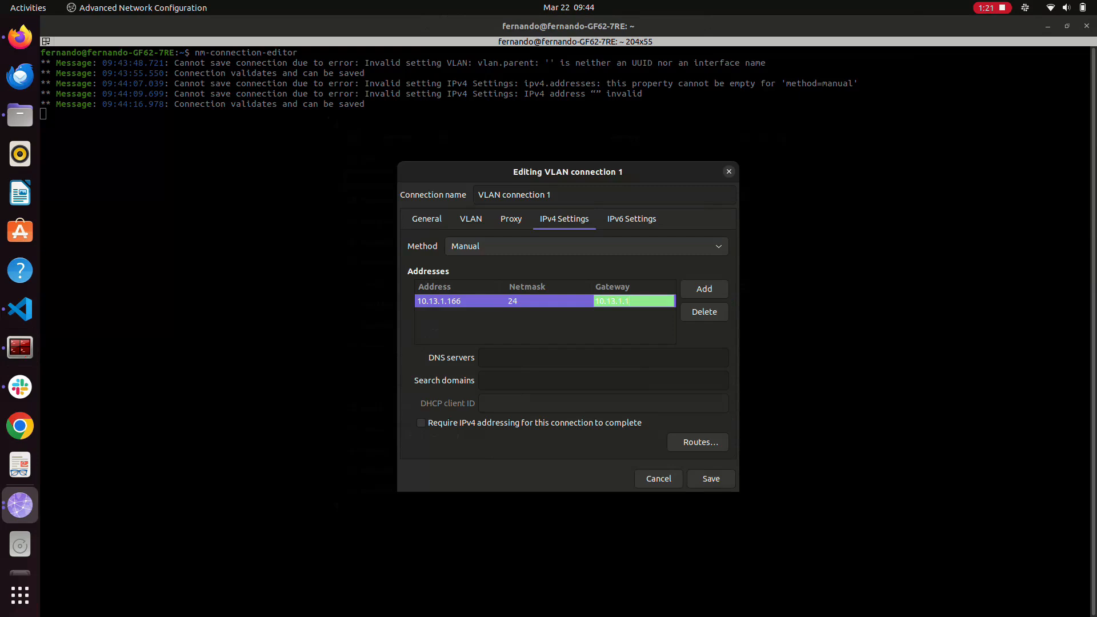
{"action": "key", "text": "Return"}
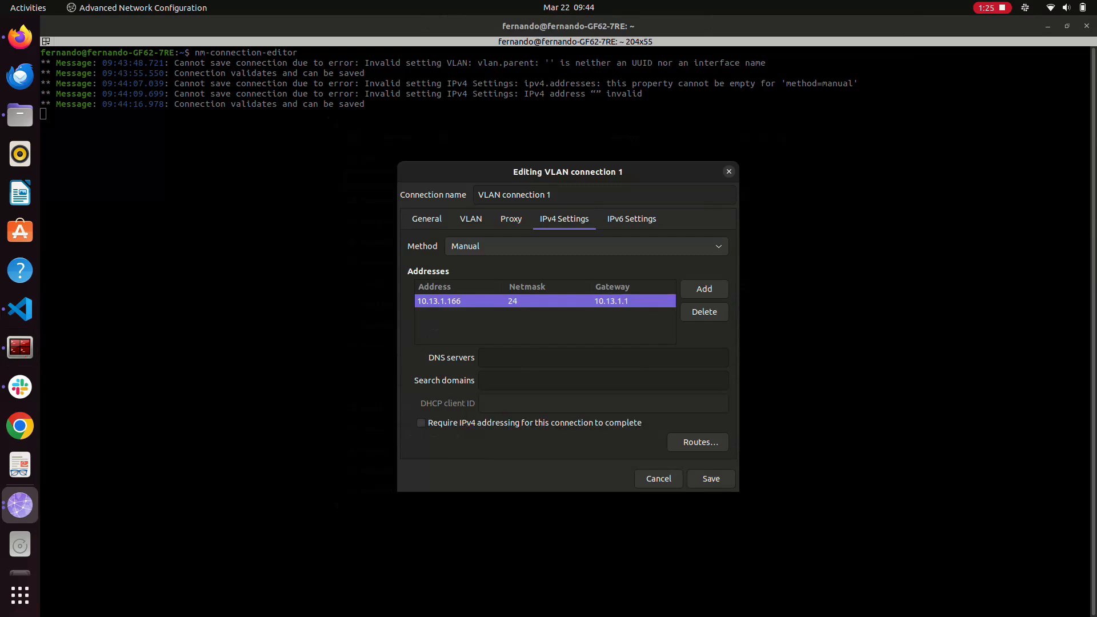
{"action": "left_click", "coordinate": [710, 479]}
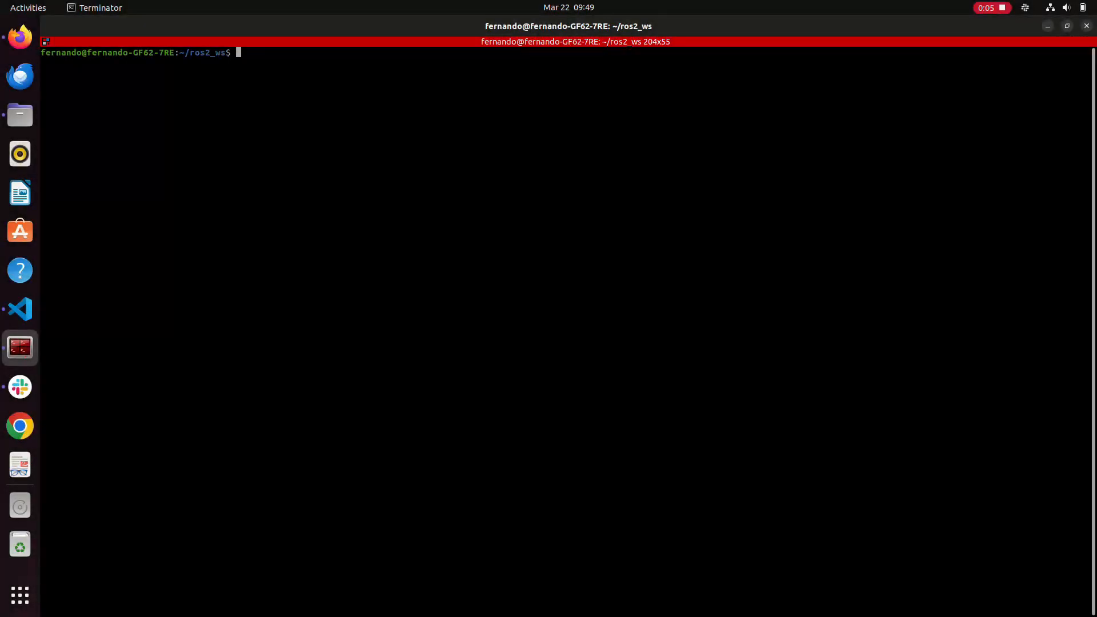
{"action": "type", "text": "colcon bu"}
{"action": "type", "text": "ild --packages-"}
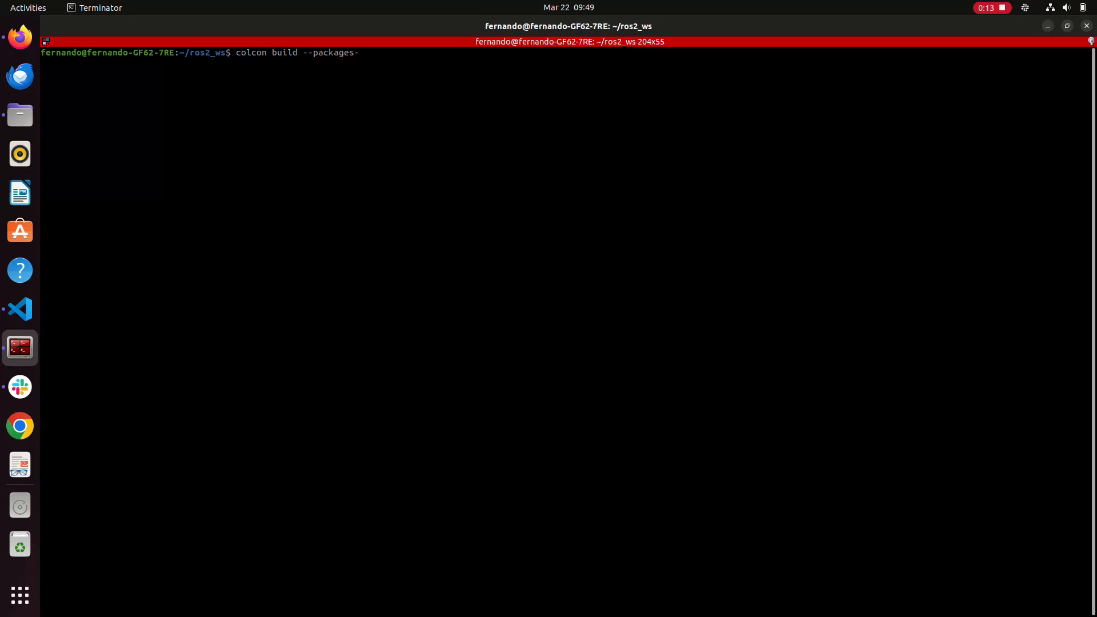
{"action": "type", "text": "select"}
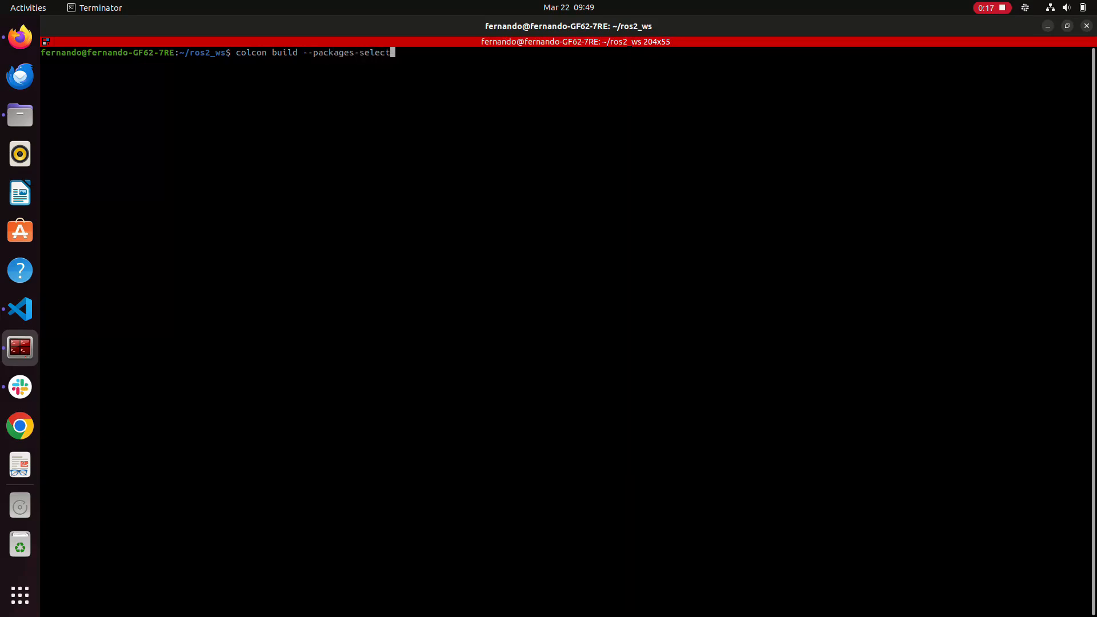
{"action": "type", "text": " ars548_deri"}
Run colcon build for the ars548_driver and ars548_messages packages
{"action": "key", "text": "BackSpace"}
{"action": "key", "text": "BackSpace"}
{"action": "key", "text": "BackSpace"}
{"action": "type", "text": "river"}
{"action": "type", "text": "548_messages"}
{"action": "key", "text": "Return"}
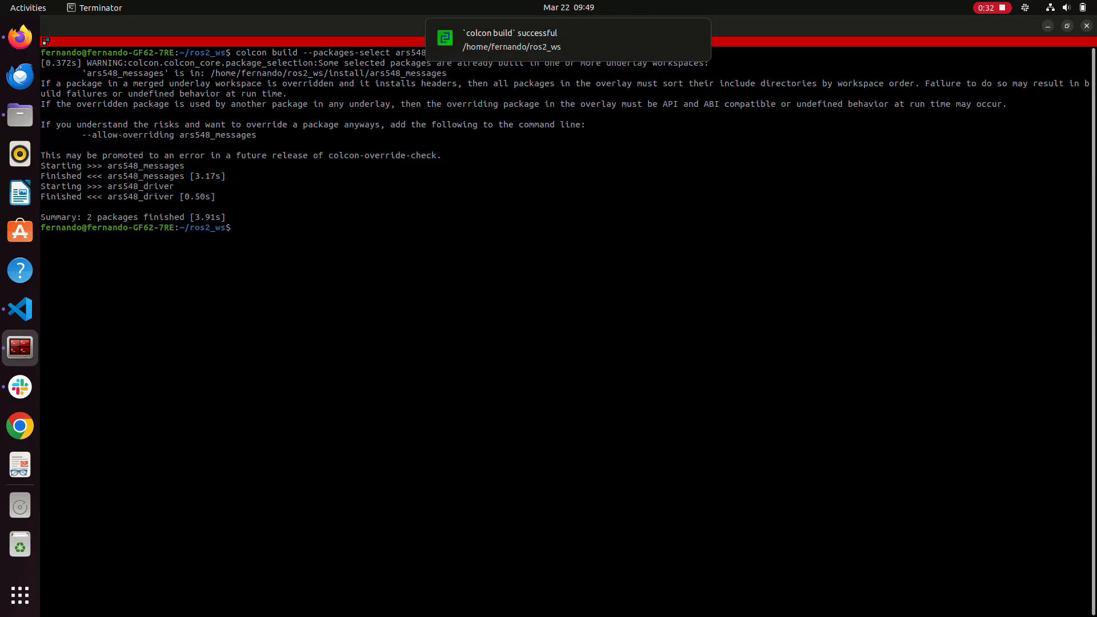
{"action": "type", "text": "sourc"}
{"action": "type", "text": "e install/setup.bash"}
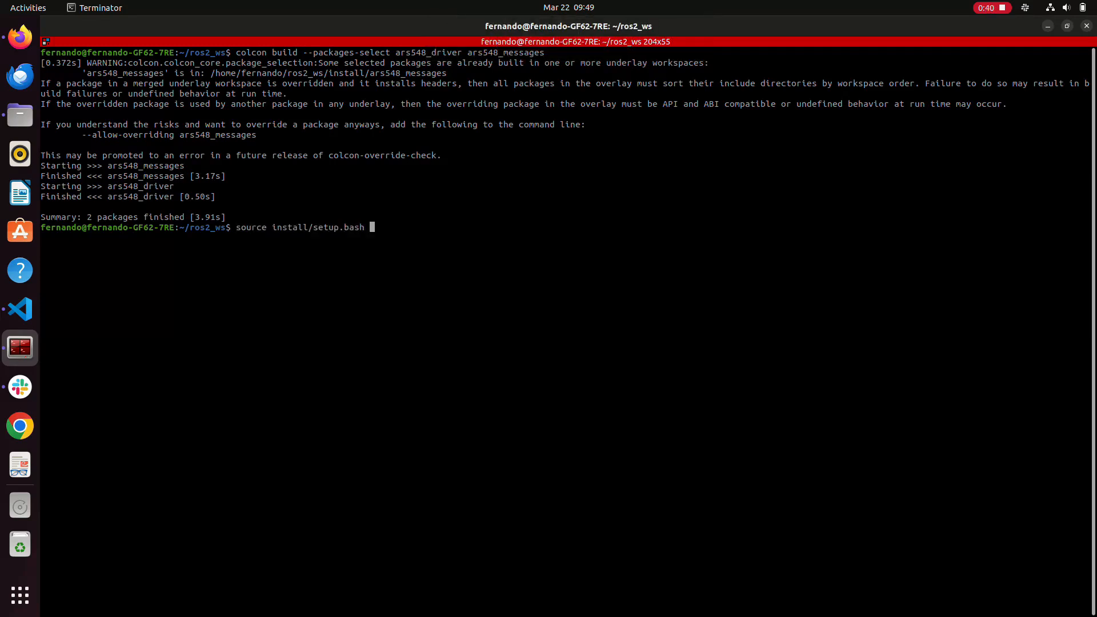
Source install/setup.bash and launch ars548_driver ars548_launch.xml
{"action": "key", "text": "Return"}
{"action": "type", "text": "ros2 l"}
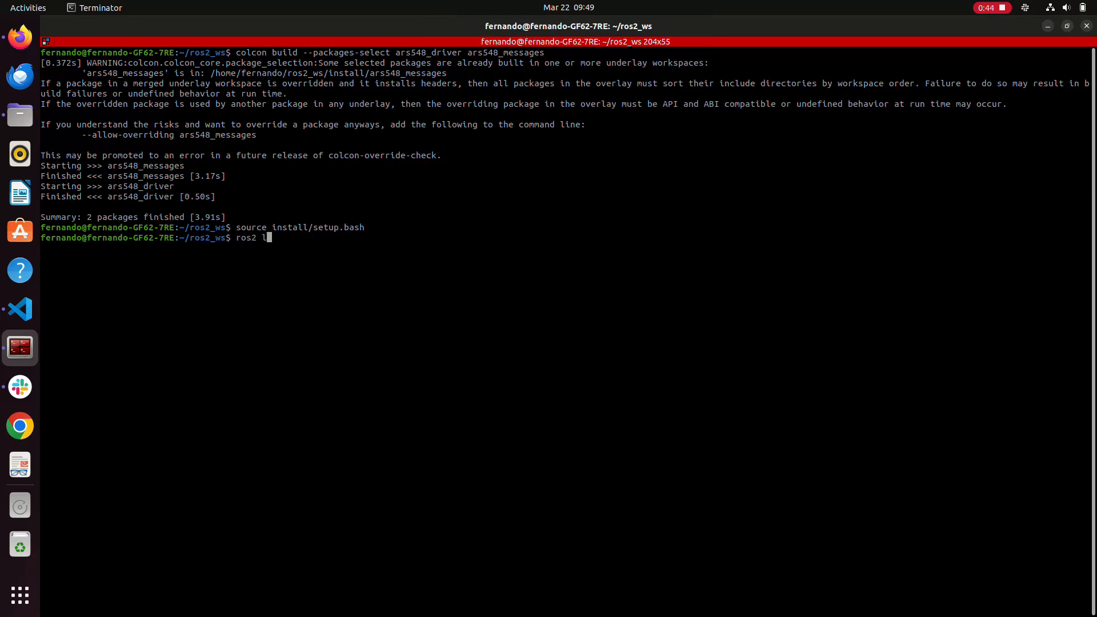
{"action": "type", "text": "aunch ars548_"}
{"action": "type", "text": "driver ar"}
{"action": "key", "text": "Tab"}
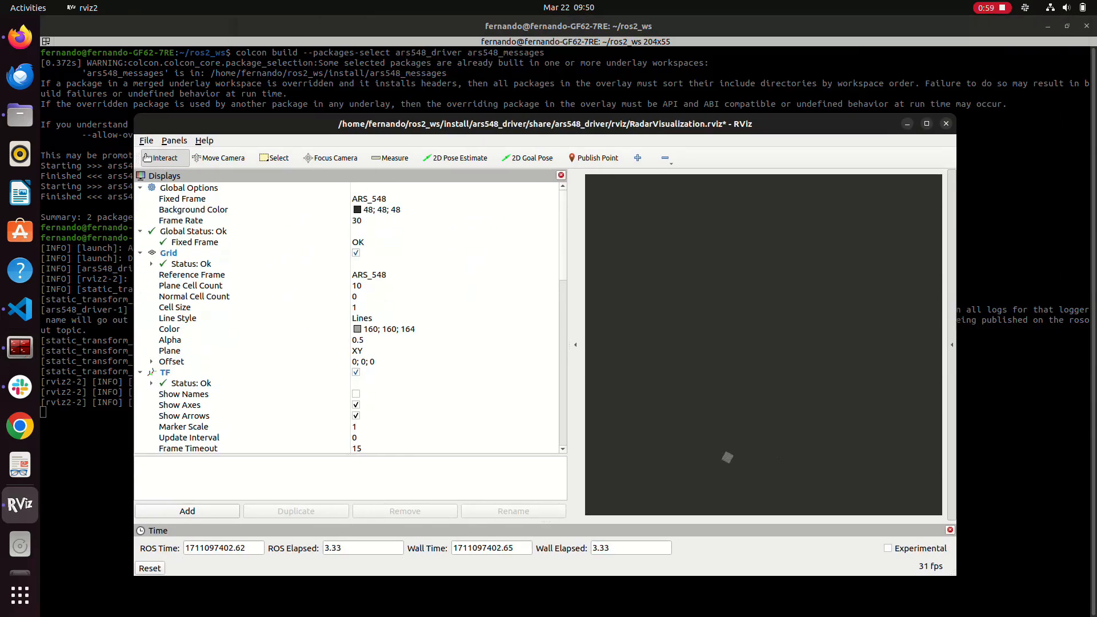
Maximize RViz and zoom into the radar point cloud from /PointCloudObject
{"action": "left_click", "coordinate": [927, 123]}
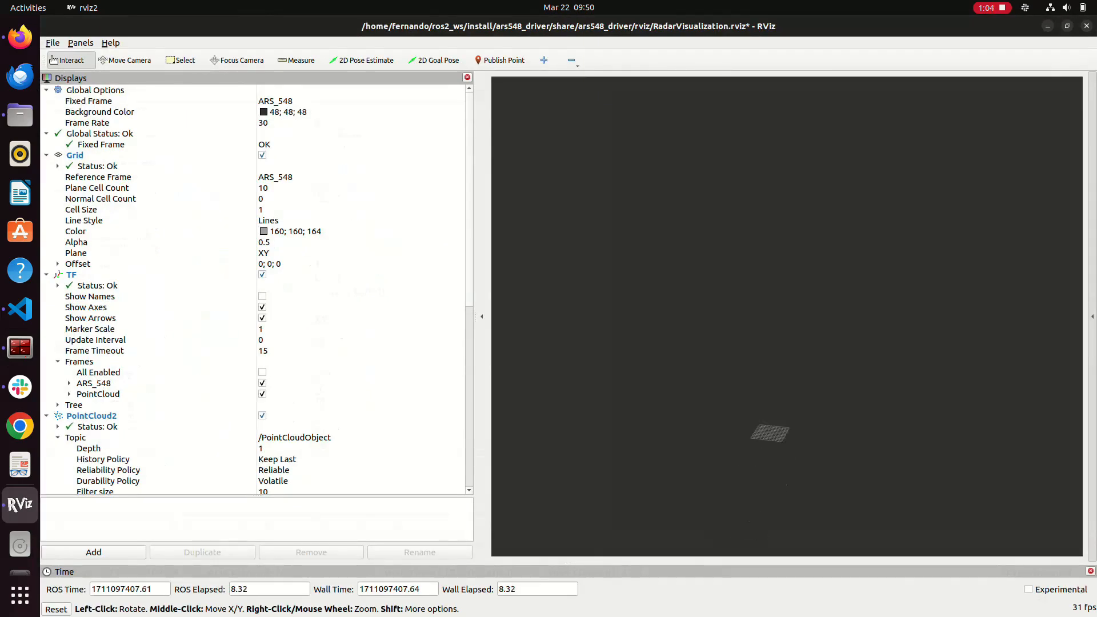
{"action": "scroll", "coordinate": [771, 386], "scroll_direction": "up", "scroll_amount": 8}
{"action": "left_click_drag", "start_coordinate": [771, 386], "coordinate": [771, 257]}
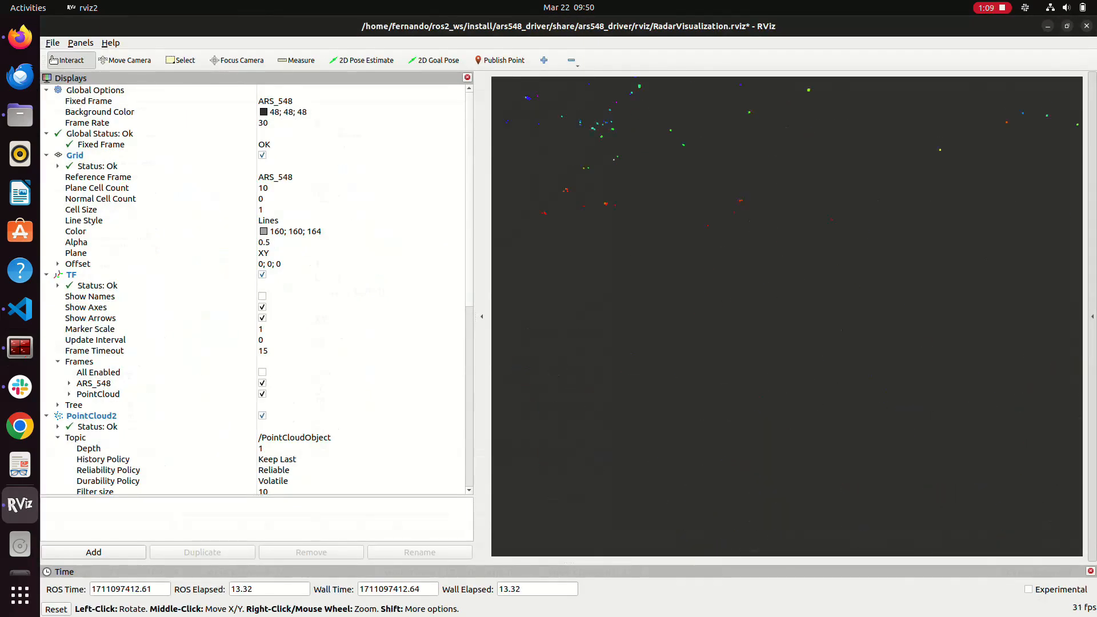